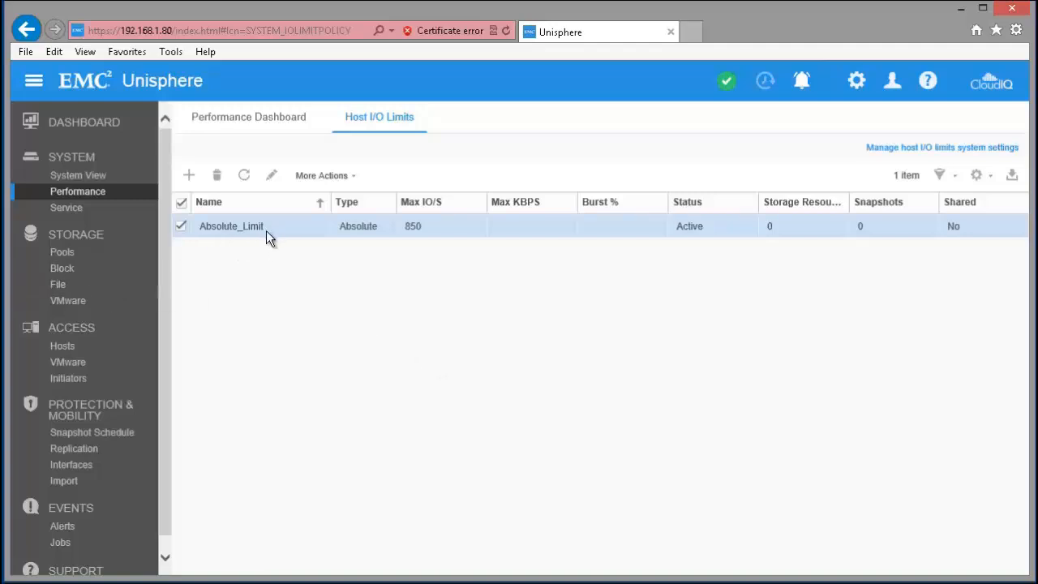
Start a new shared host I/O limit named Absolute_Shared_Limit with an absolute maximum of 900 IO/S.
click(189, 175)
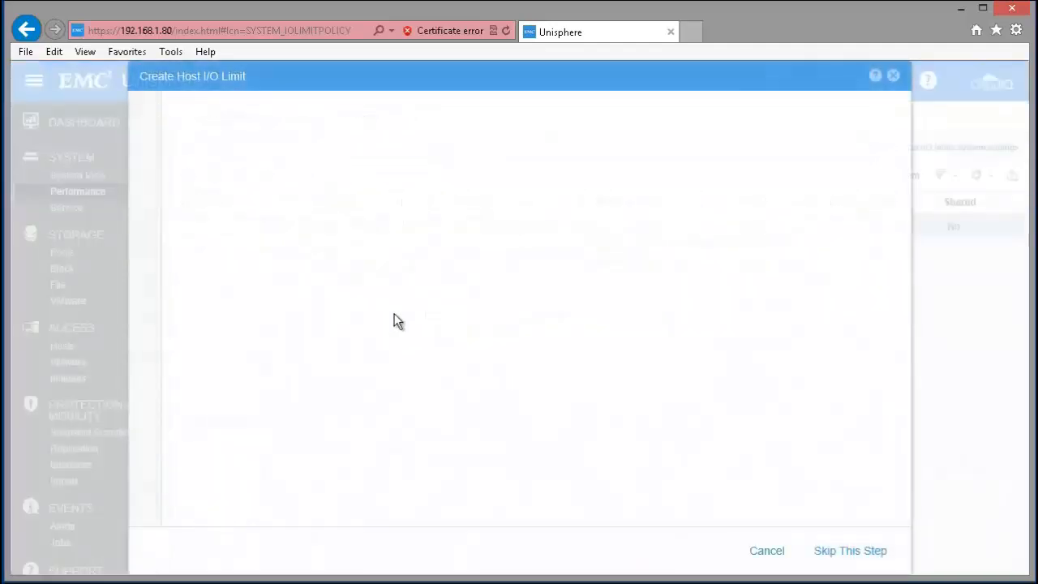
text(Absolute_Shared_Limit)
click(284, 237)
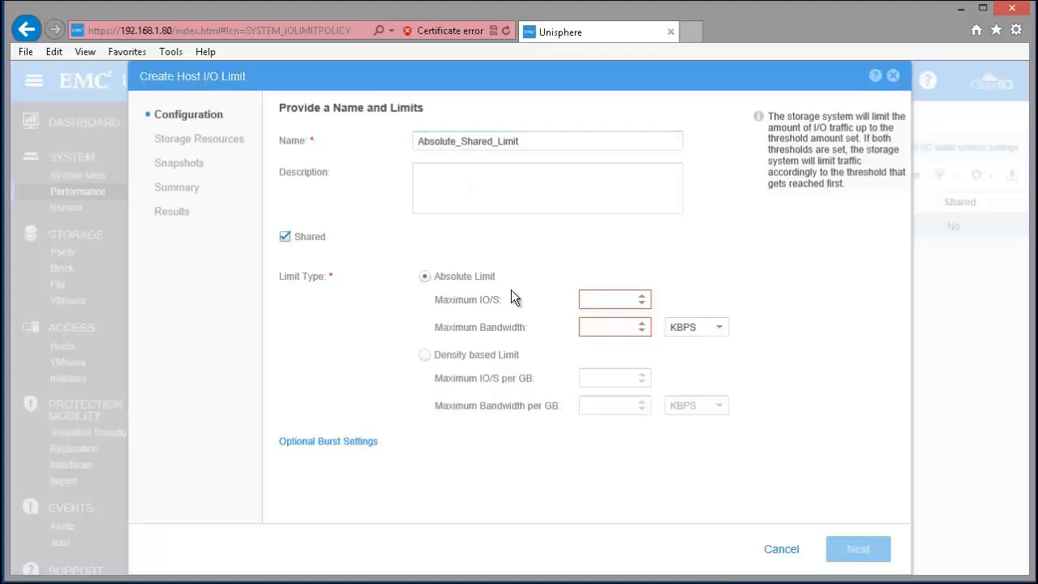
click(605, 299)
text(900)
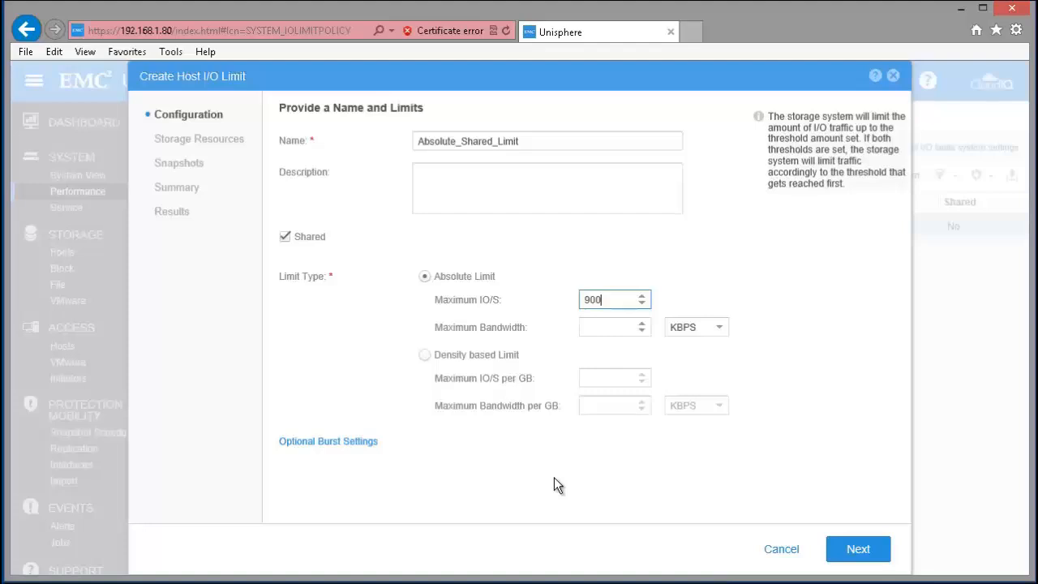
click(857, 549)
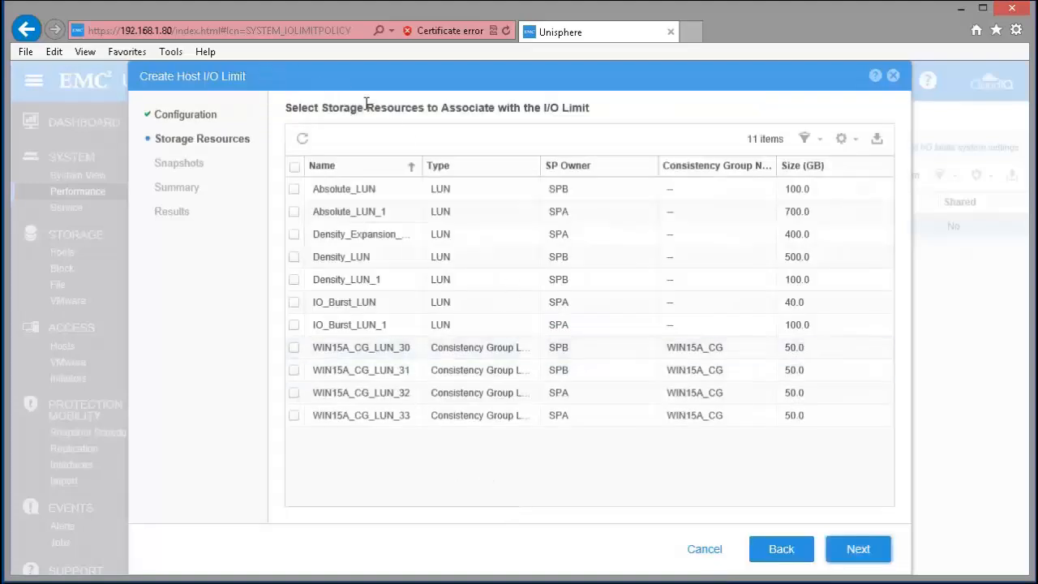
Associate Absolute_LUN and Absolute_LUN_1 with the new limit, without snapshots, and finish creating the policy.
click(295, 189)
click(294, 211)
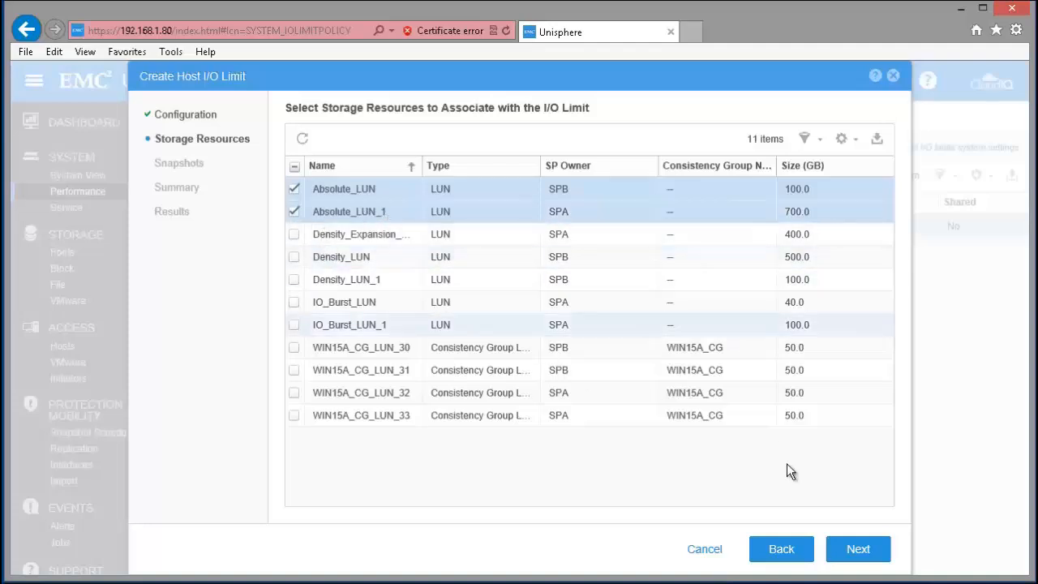
click(858, 549)
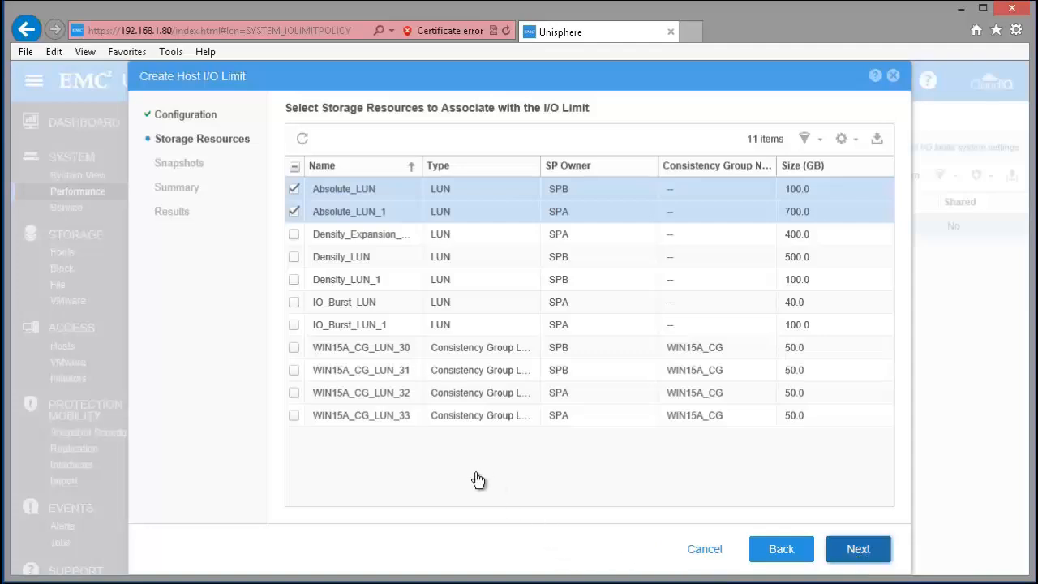
click(858, 558)
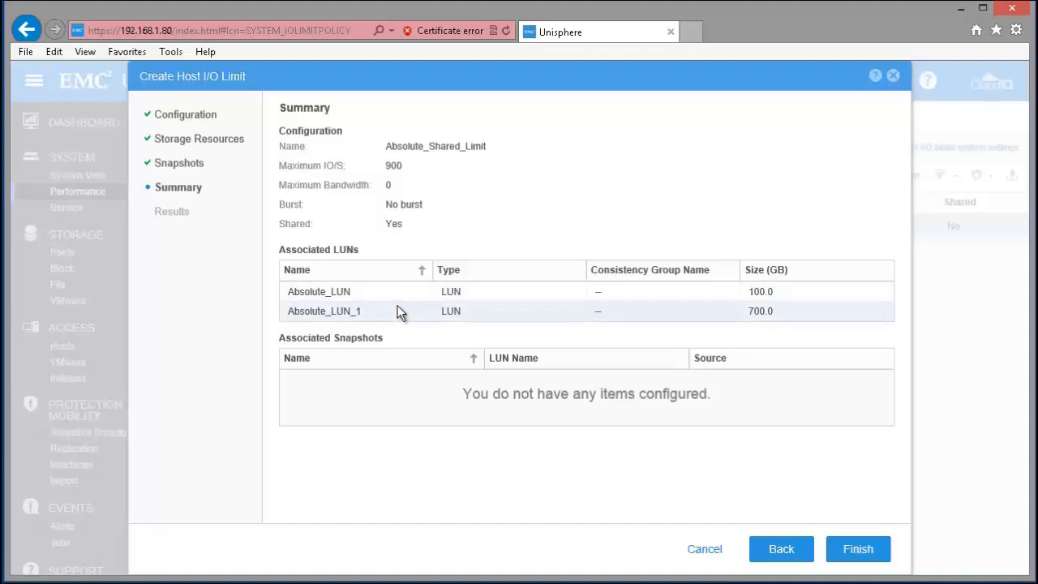
click(856, 549)
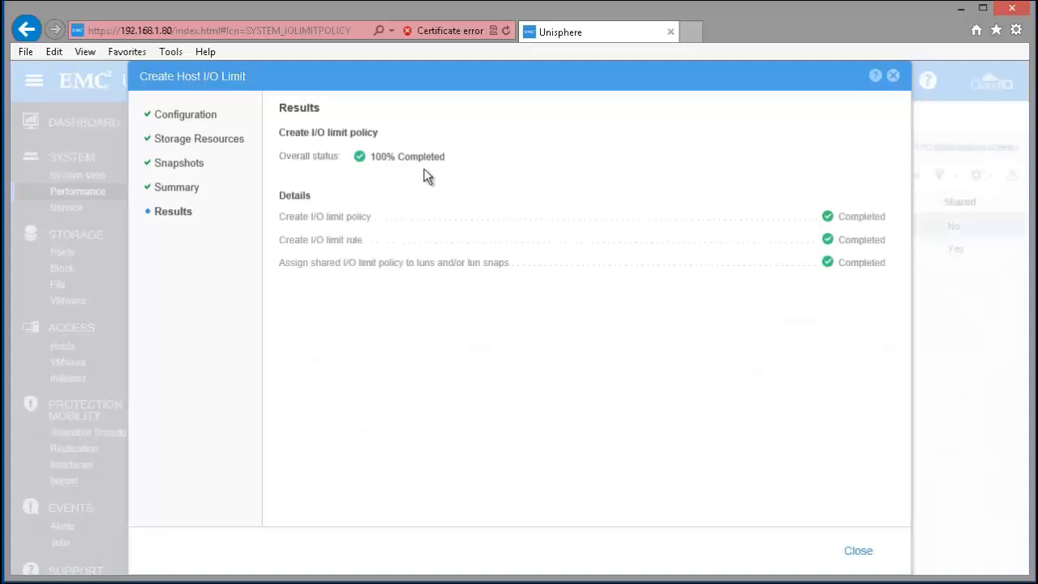
click(860, 553)
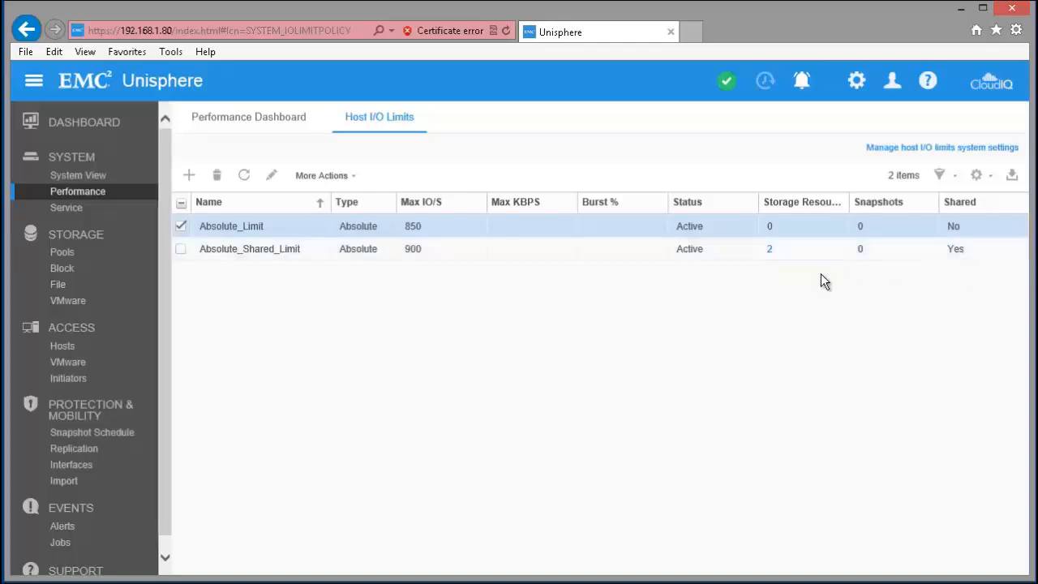
Examine the real-time bandwidth and throughput charts in Absolute_LUN's host I/O limit properties.
click(71, 276)
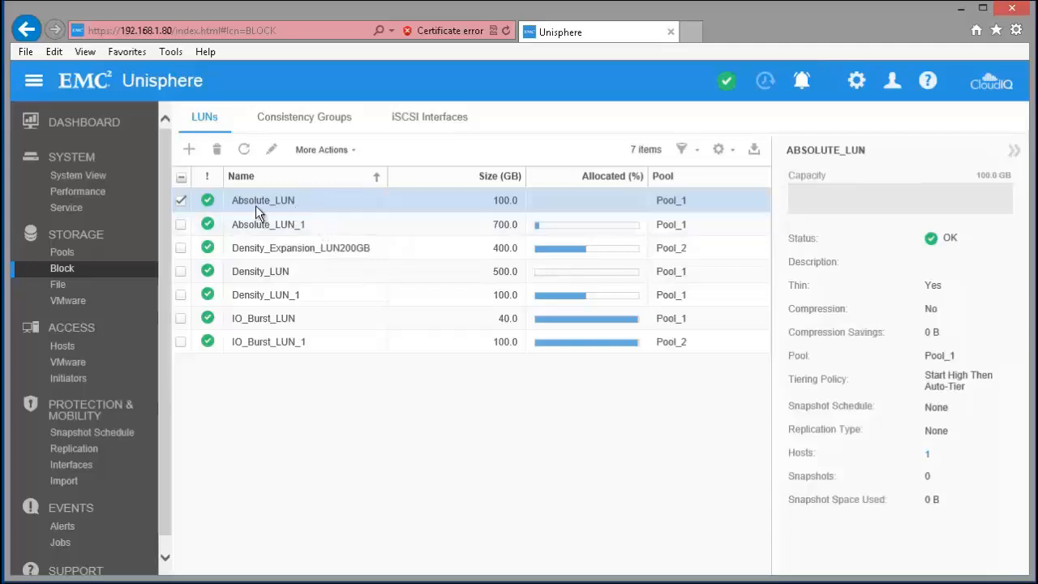
double_click(329, 204)
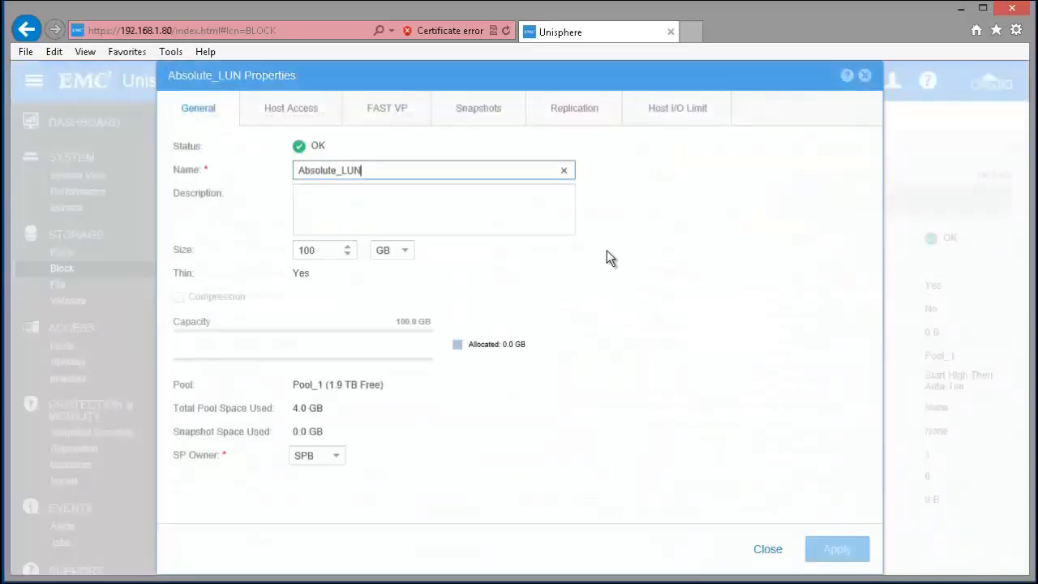
click(677, 118)
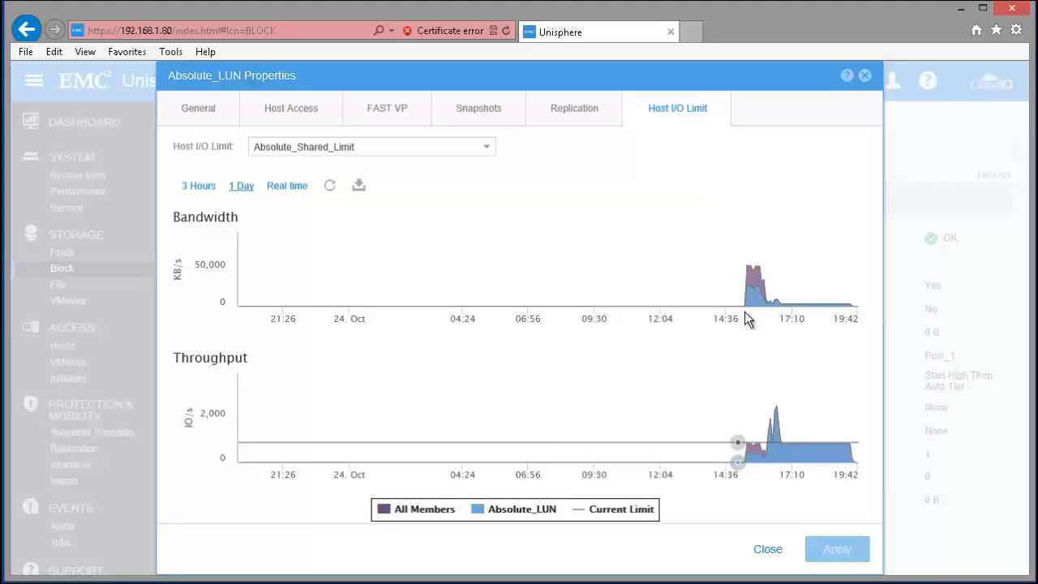
click(286, 188)
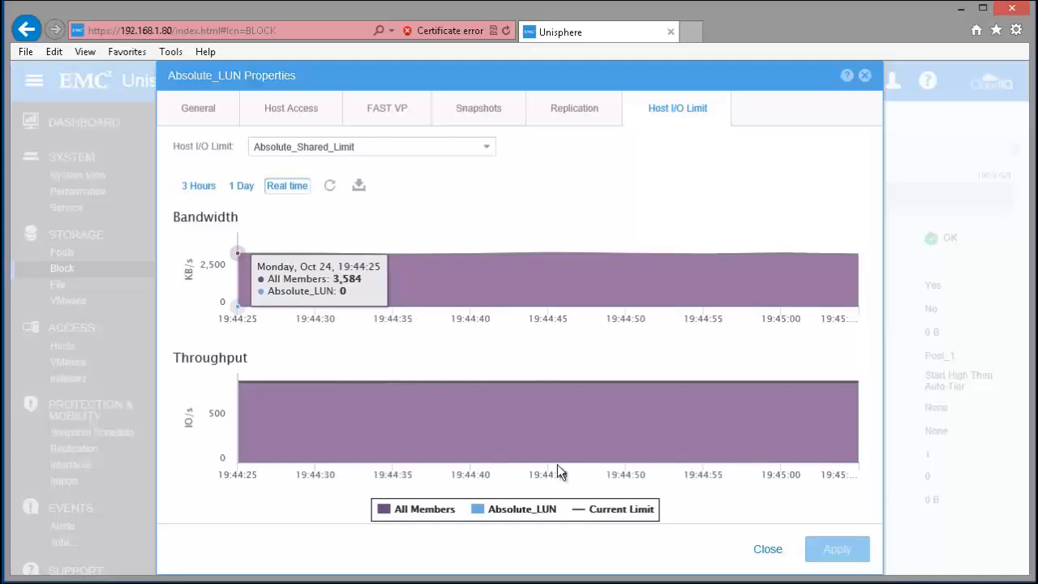
mouse_move(512, 382)
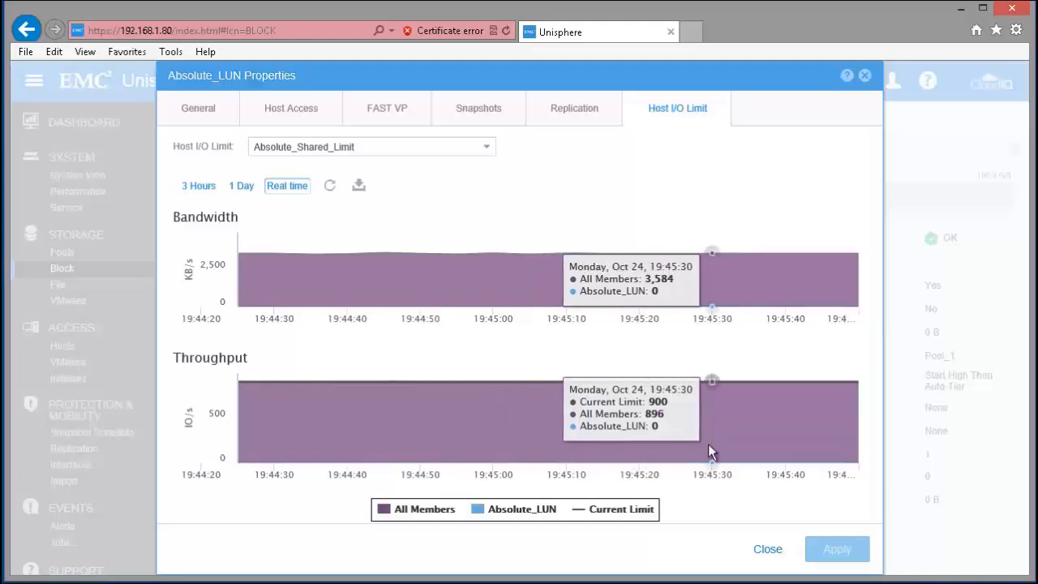
click(766, 552)
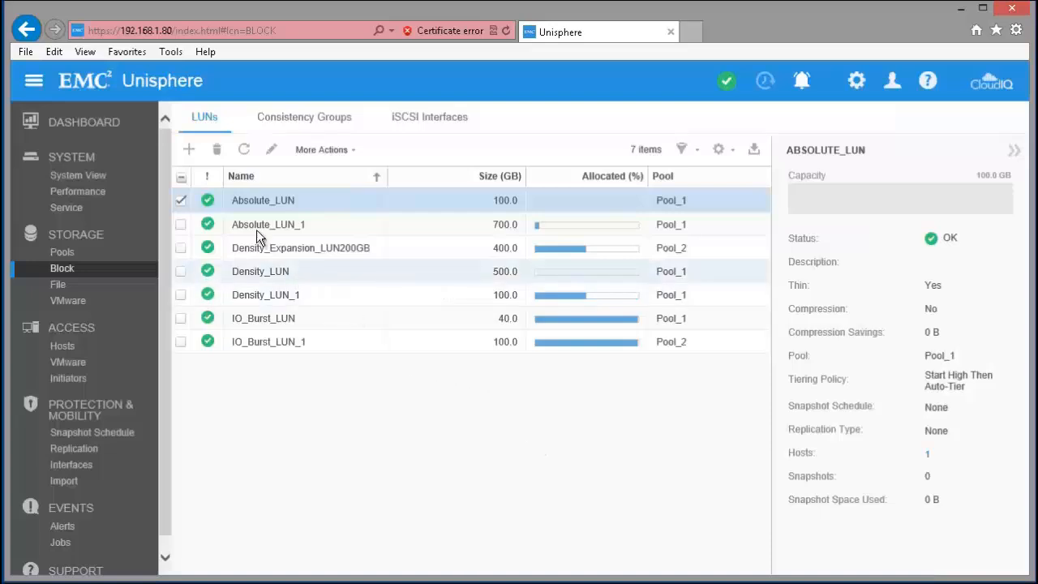
Set the maximum IO/S of the Absolute_Shared_Limit policy to 850 and apply the change.
click(99, 195)
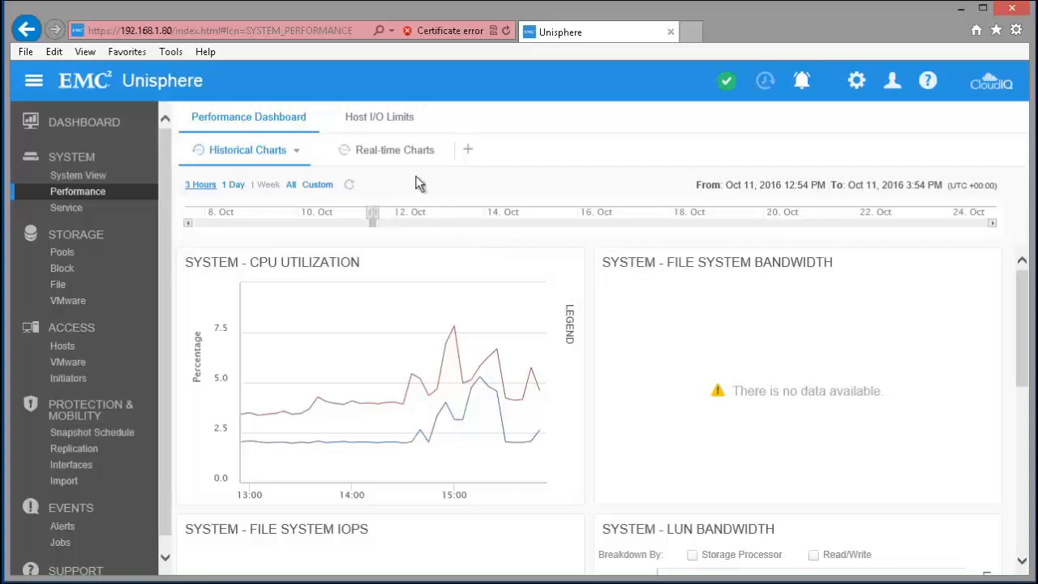
click(379, 119)
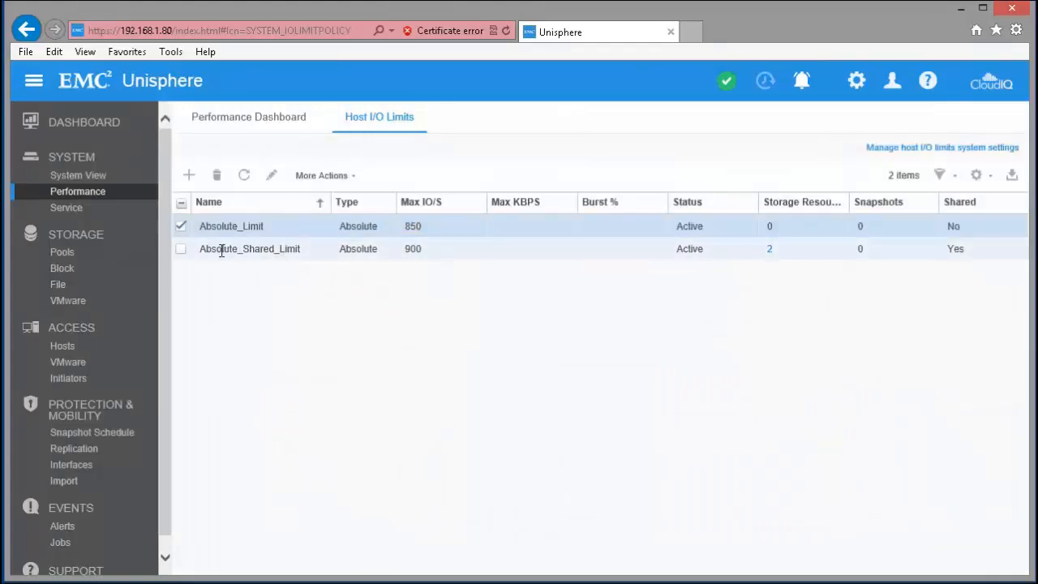
click(182, 250)
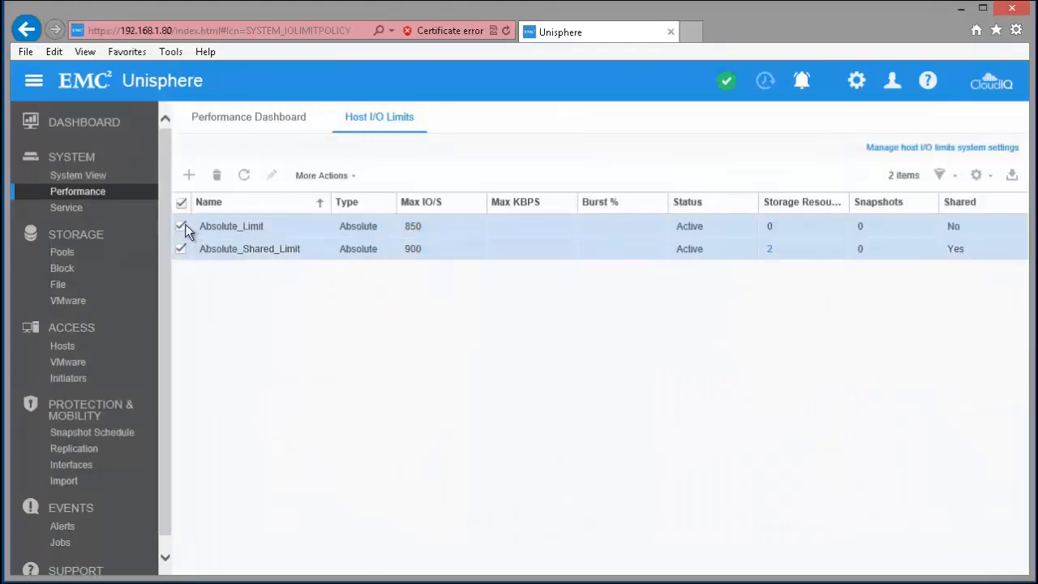
click(181, 227)
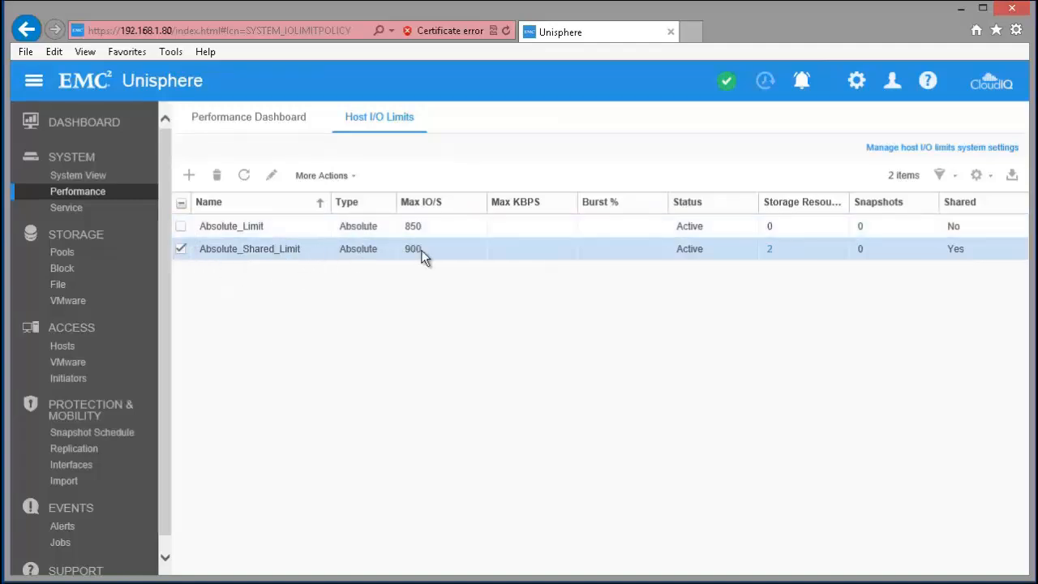
click(274, 177)
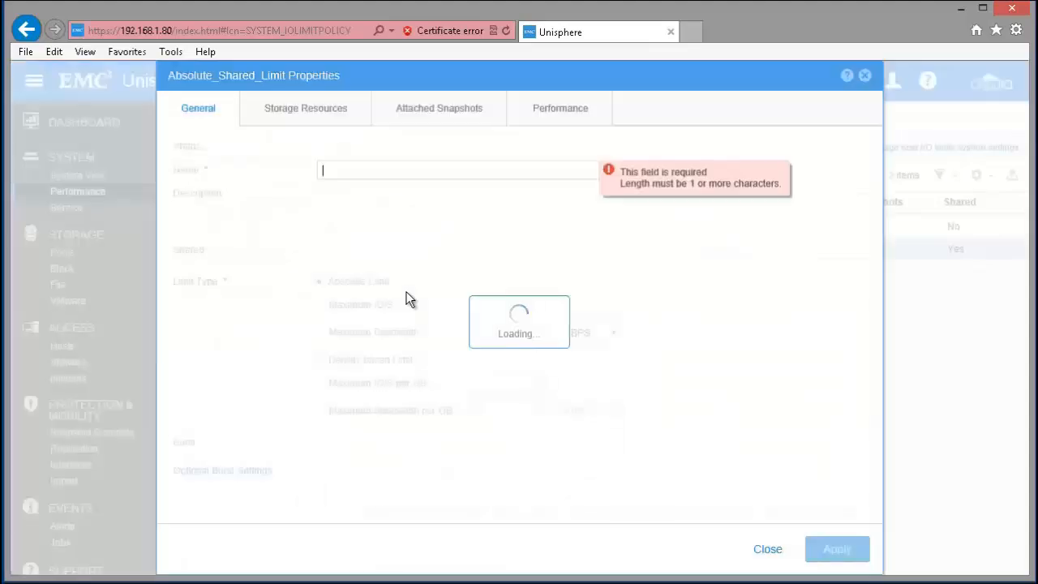
drag(500, 306, 439, 309)
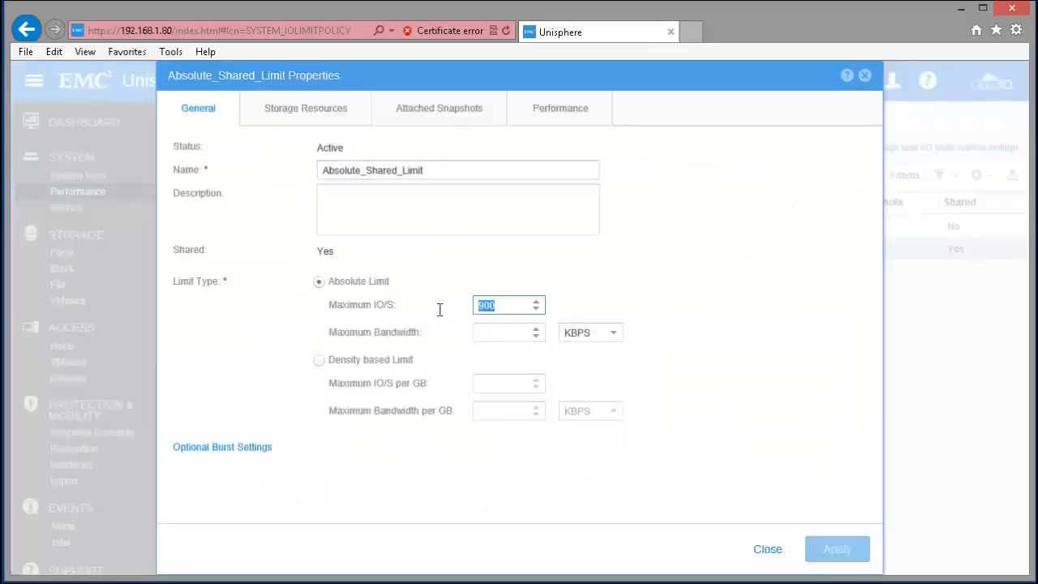
text(850)
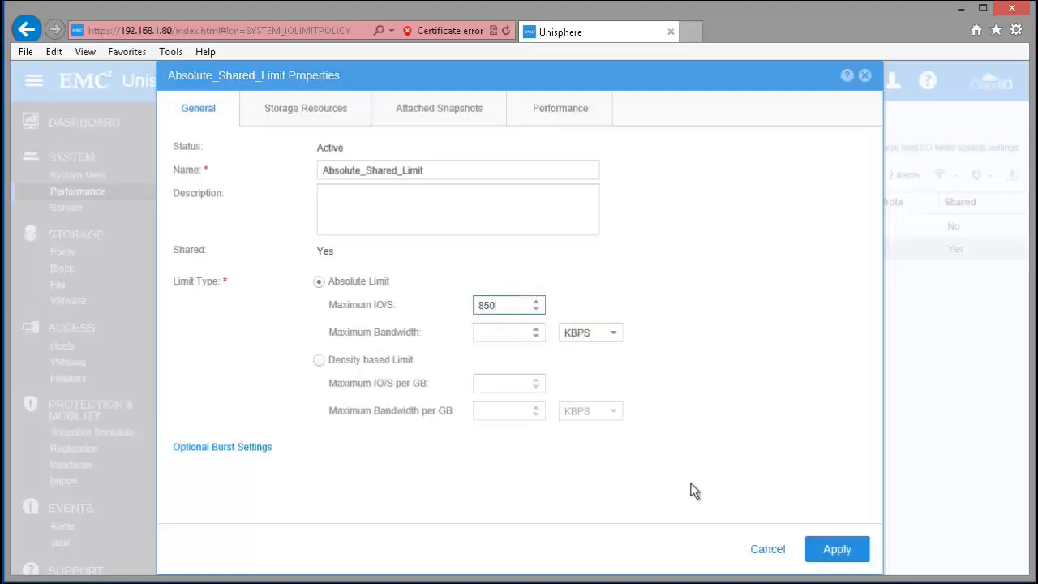
click(835, 550)
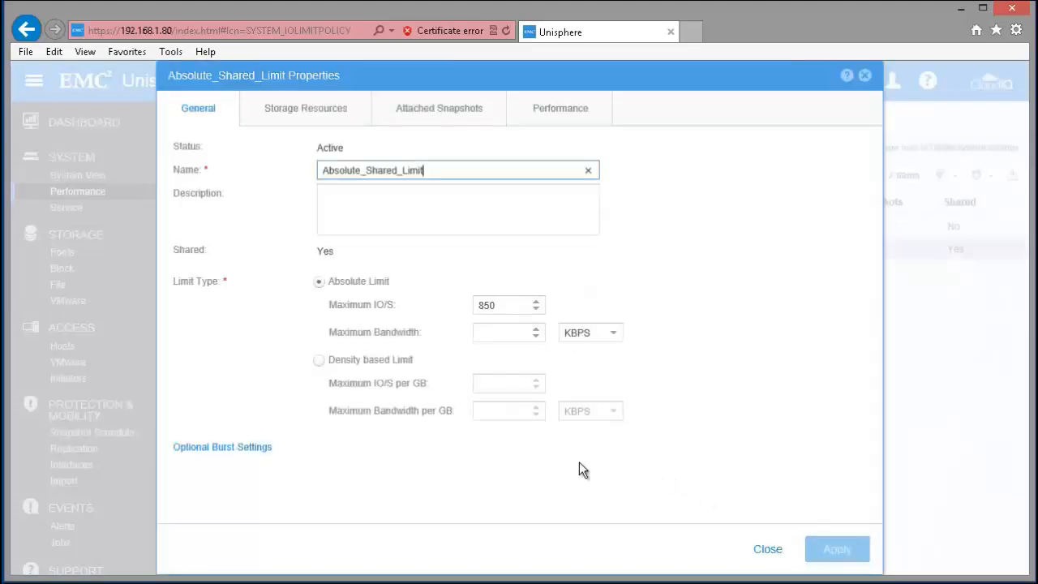
click(767, 550)
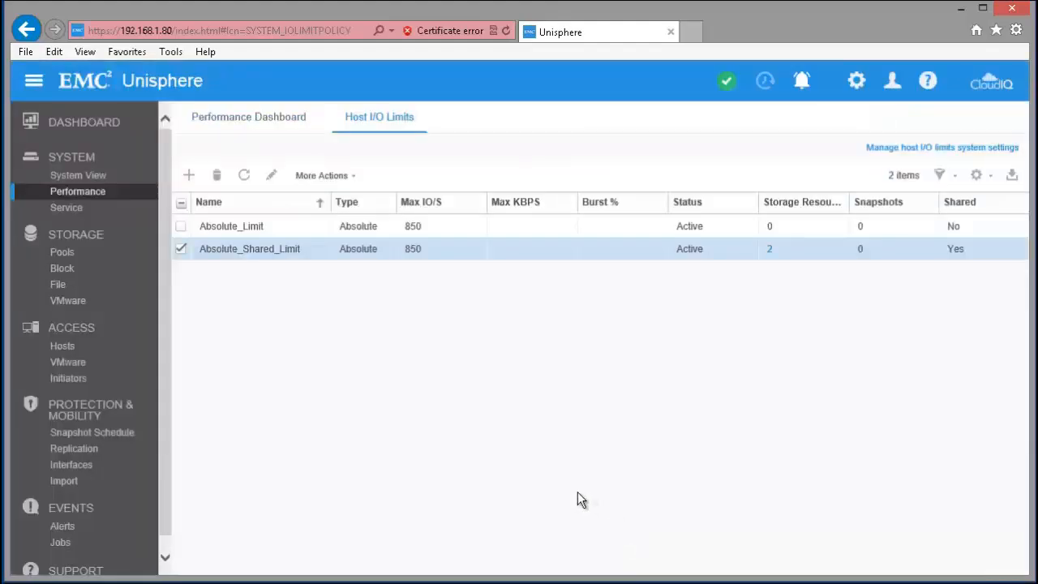
Examine the real-time host I/O limit charts of Absolute_LUN_1 and refresh them.
click(68, 274)
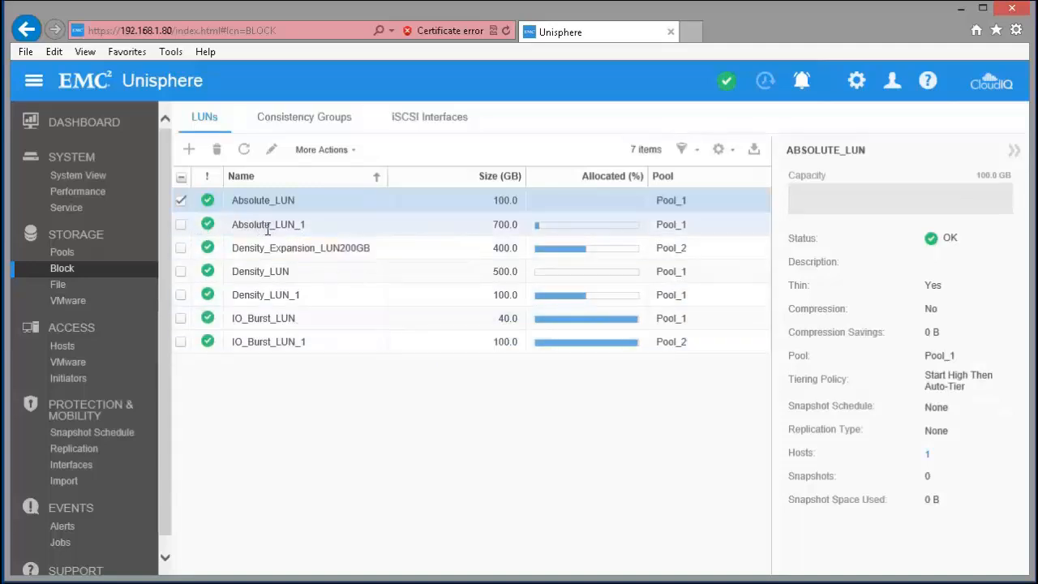
click(181, 200)
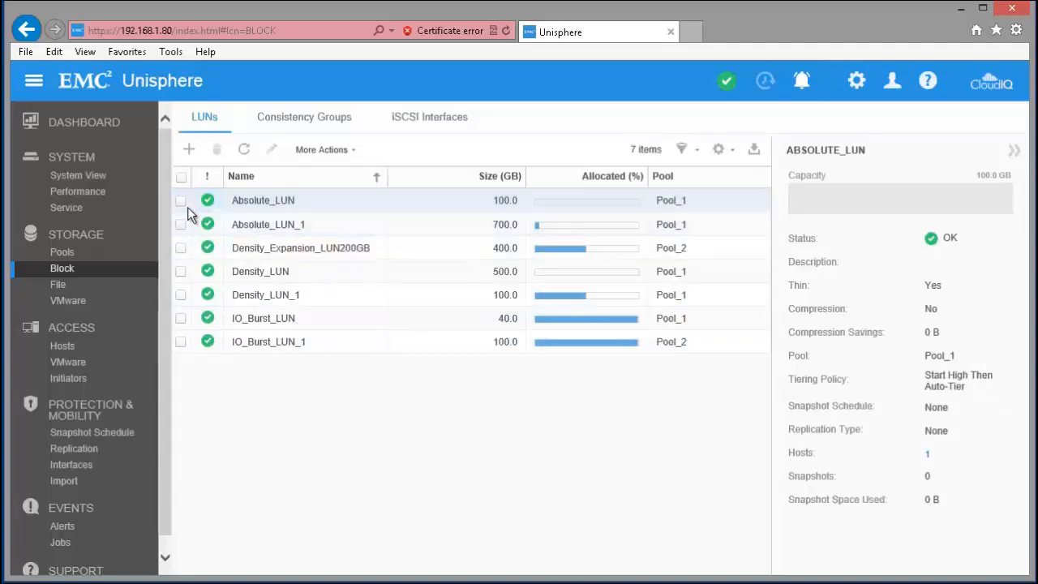
click(181, 225)
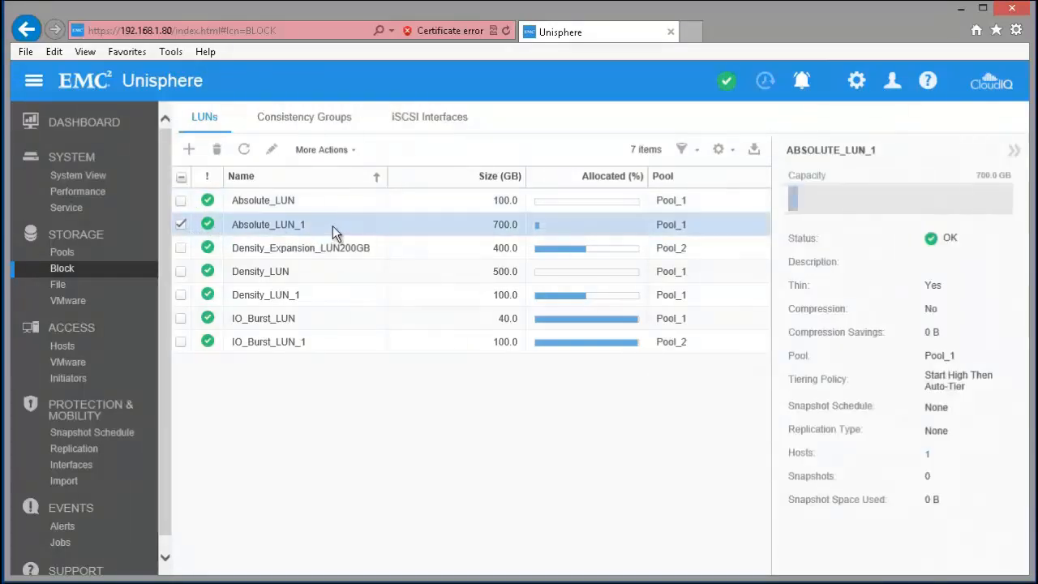
double_click(333, 226)
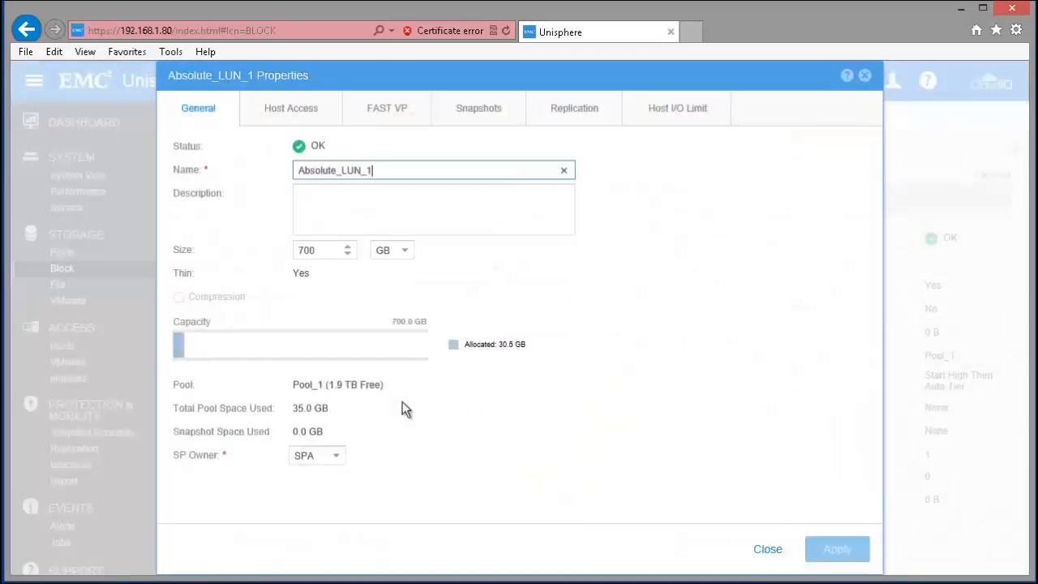
click(665, 113)
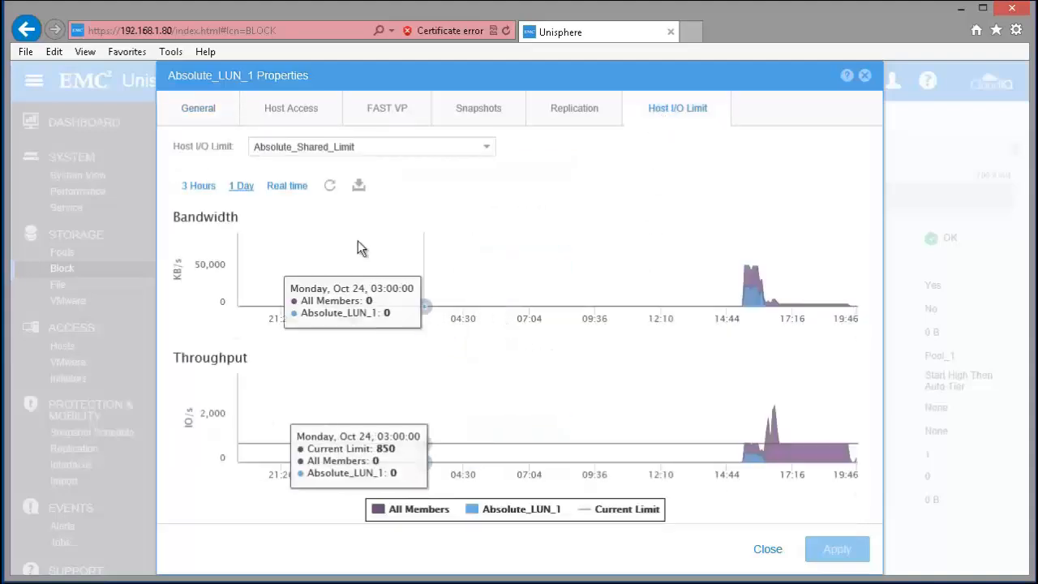
click(301, 194)
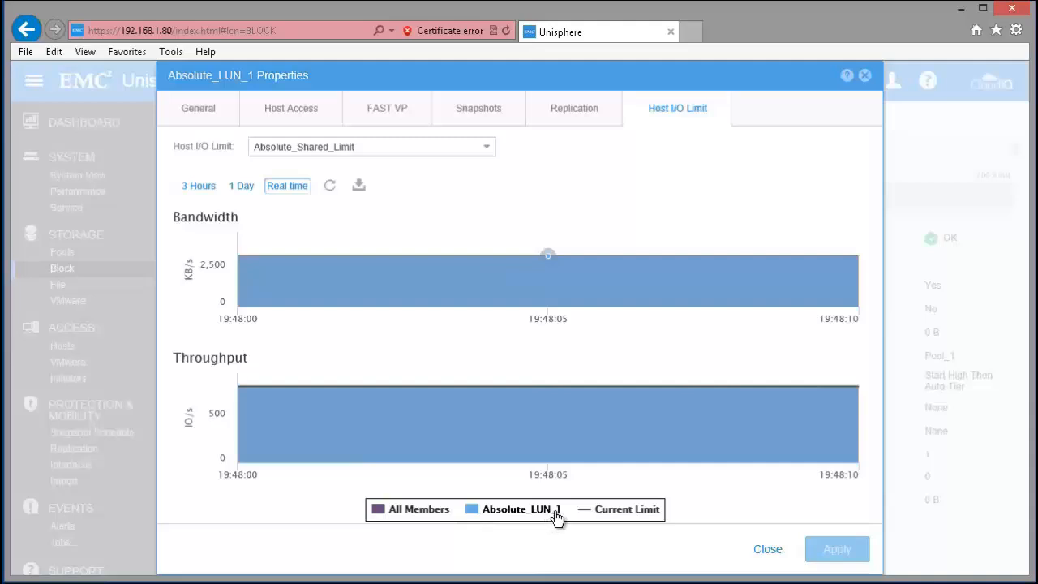
mouse_move(522, 436)
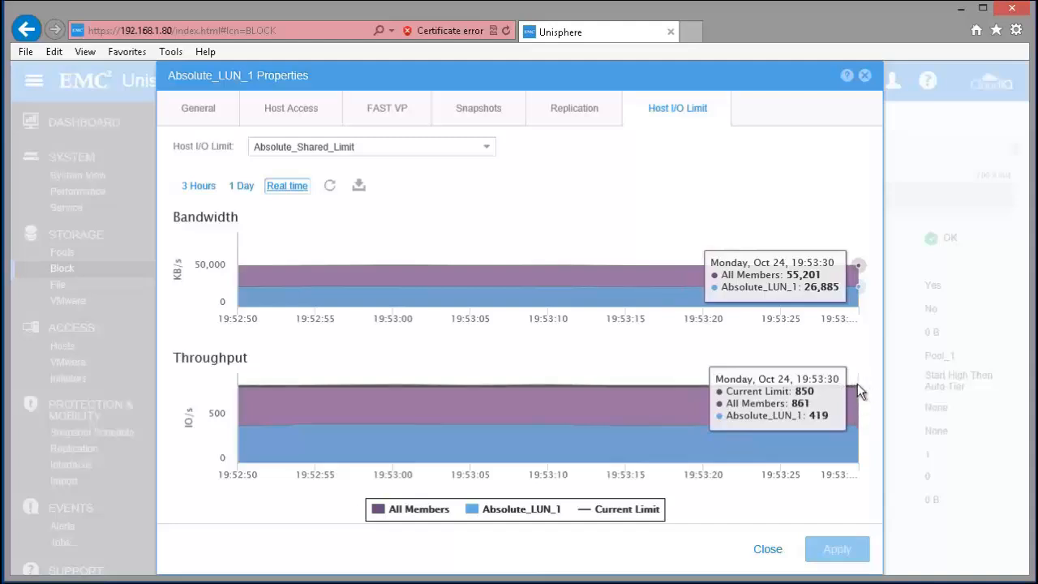
mouse_move(858, 389)
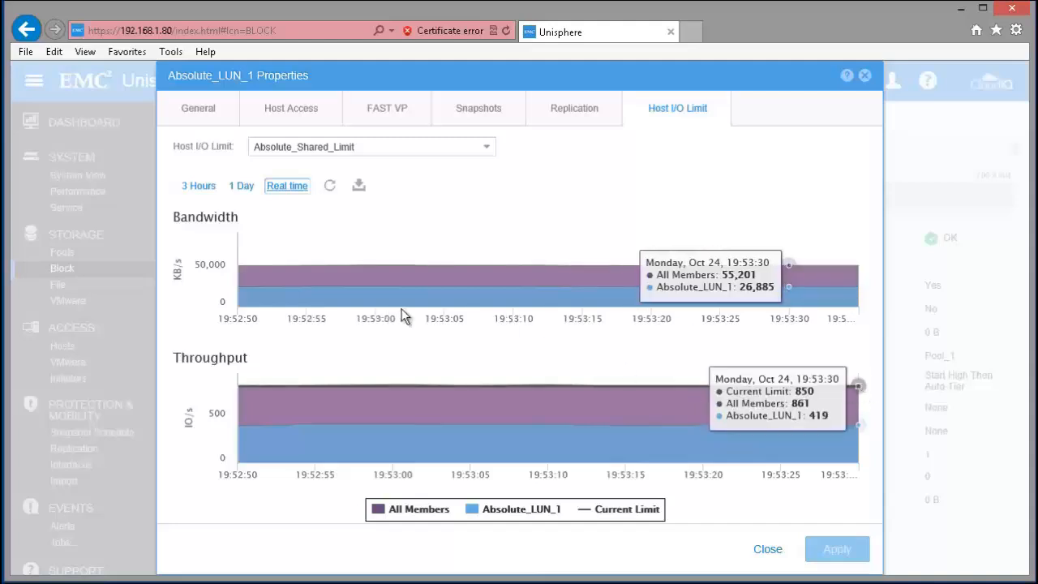
click(332, 186)
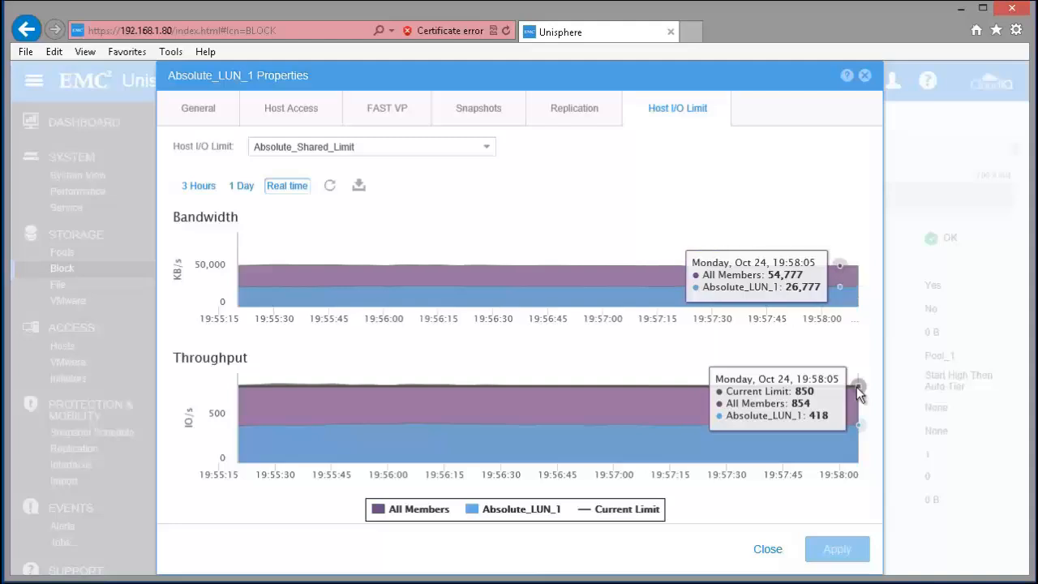
Compare the Absolute_LUN_1 and All Members series by hiding and showing each one in the real-time charts.
click(525, 511)
click(526, 515)
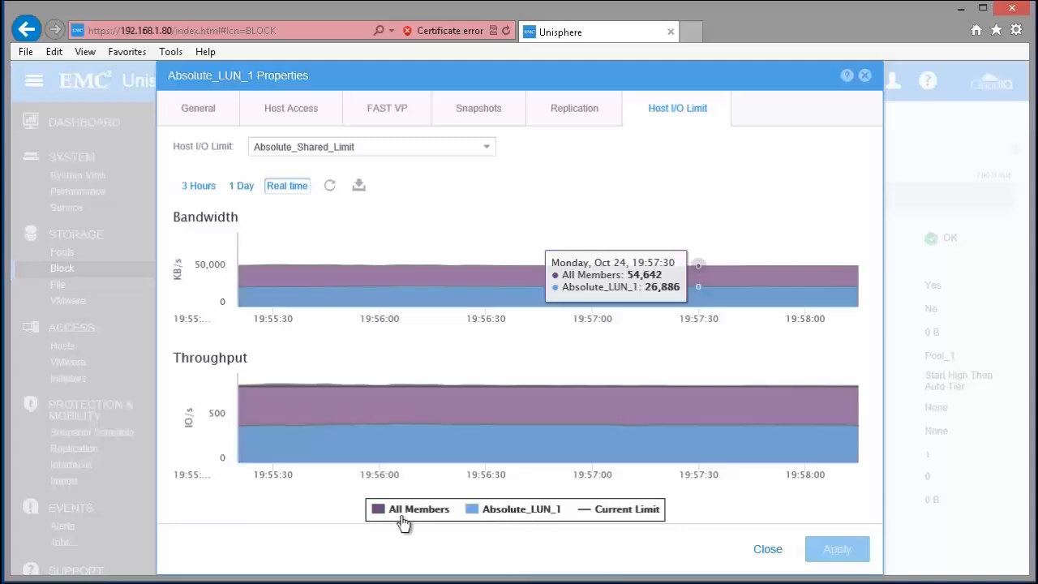
click(498, 517)
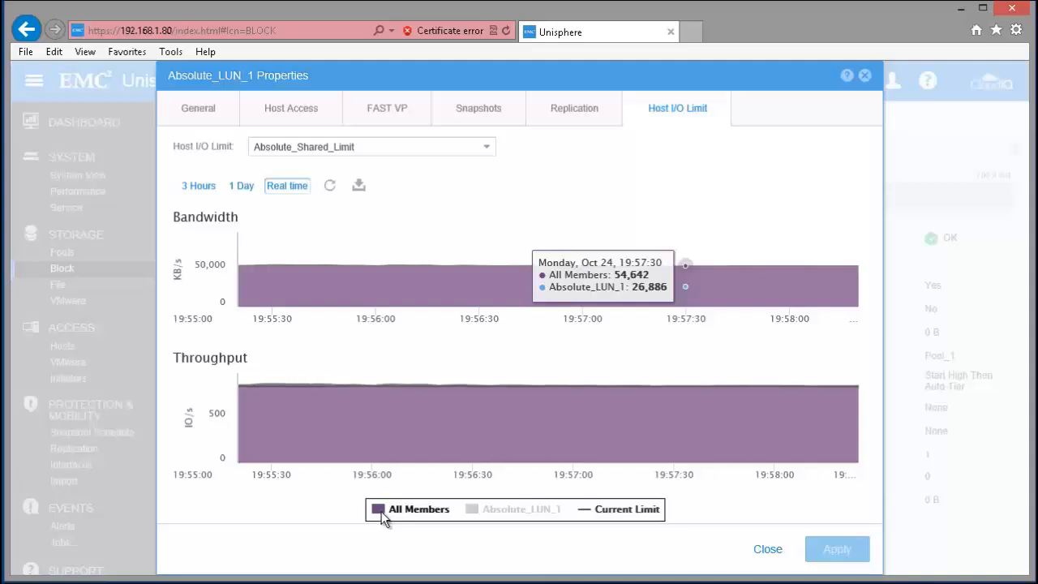
click(382, 516)
click(501, 513)
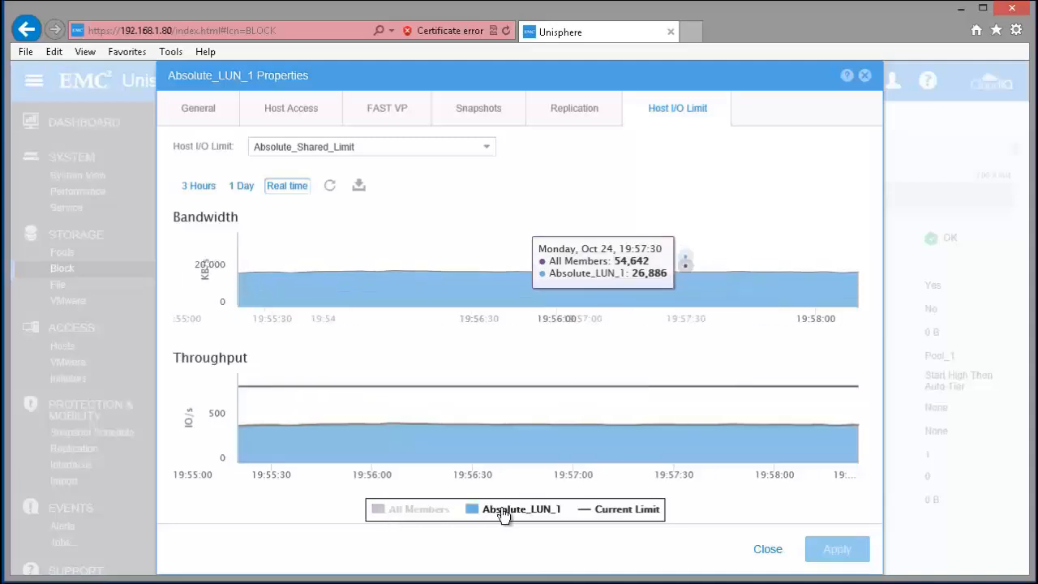
mouse_move(510, 452)
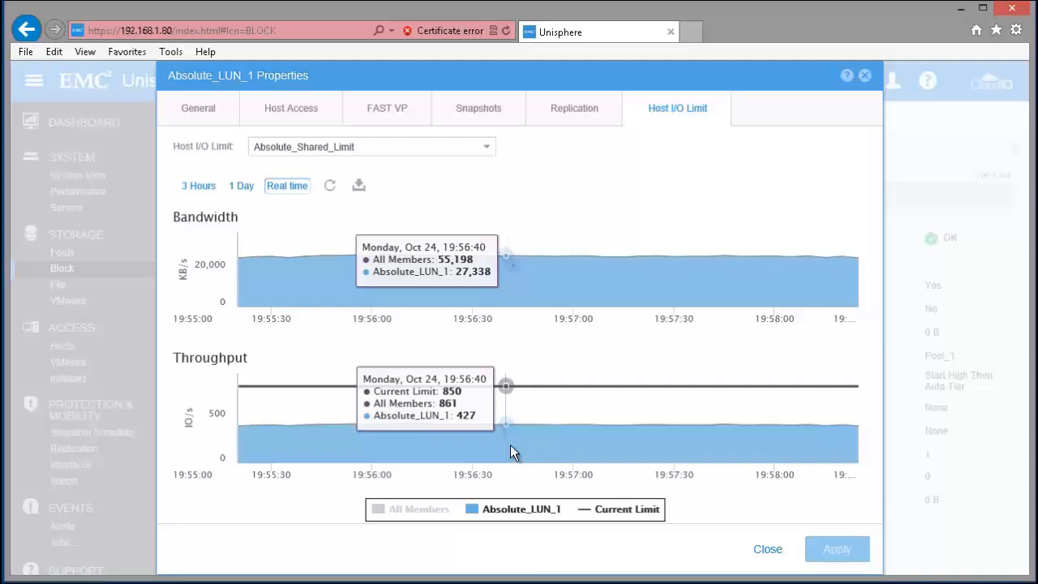
click(381, 511)
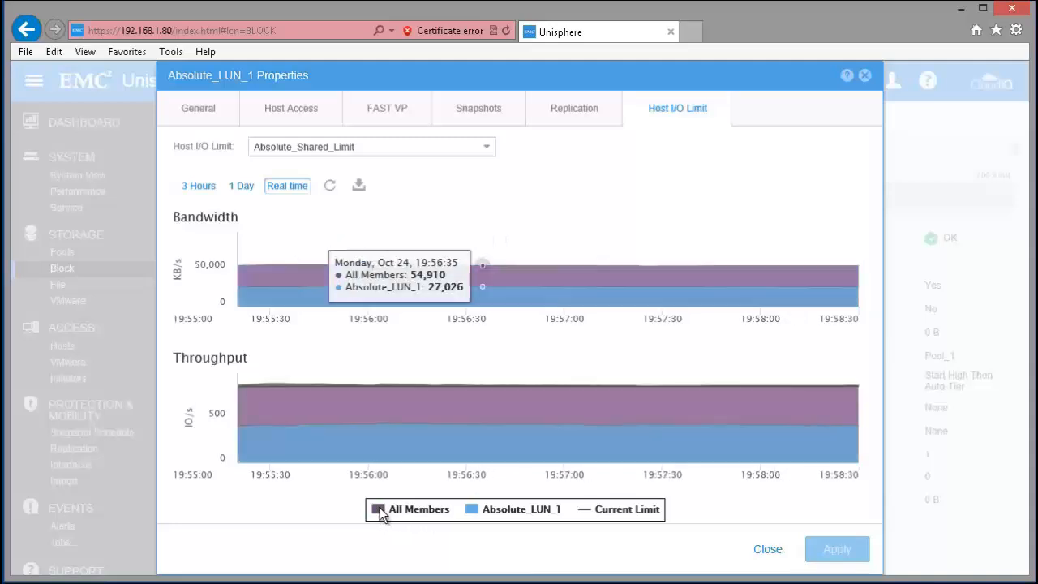
mouse_move(578, 439)
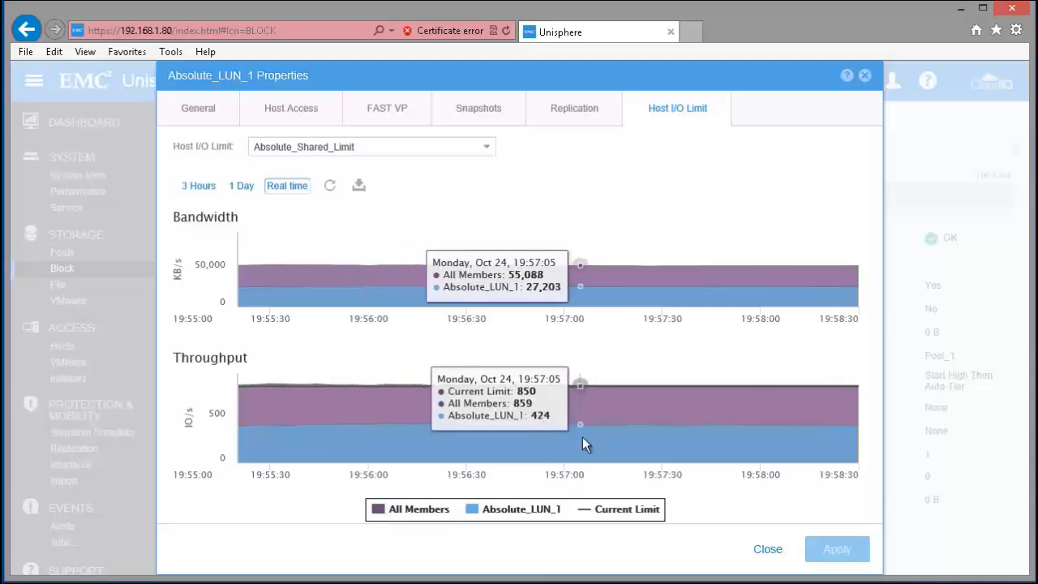